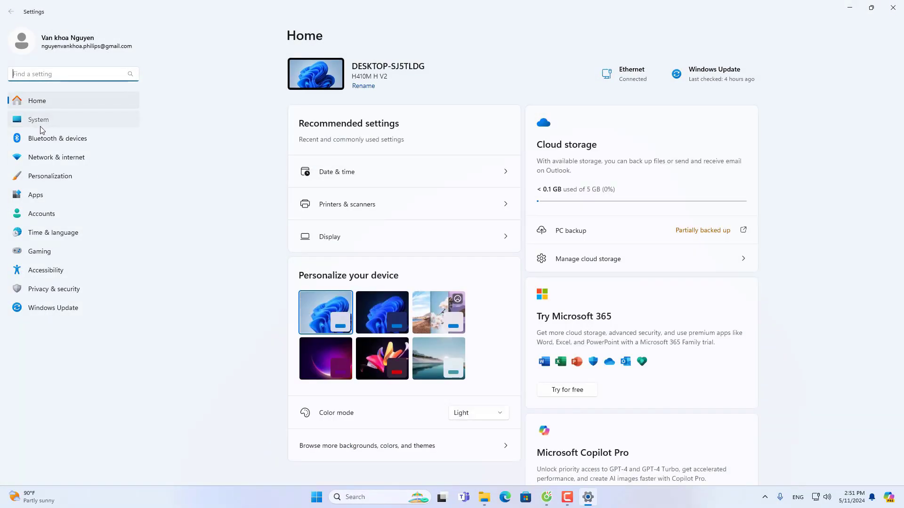
- Run the Windows Update troubleshooter from the other troubleshooters in the system settings
left_click(38, 119)
scroll(517, 355, "down", 2)
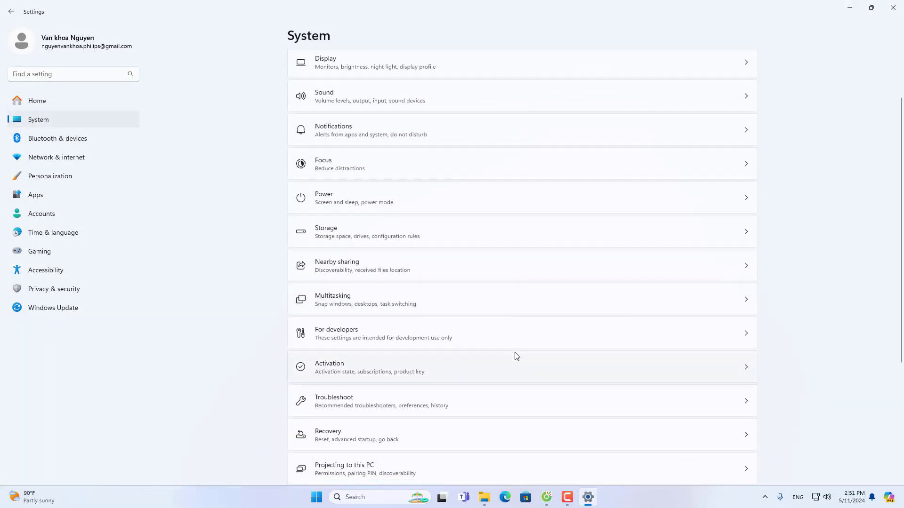
left_click(445, 340)
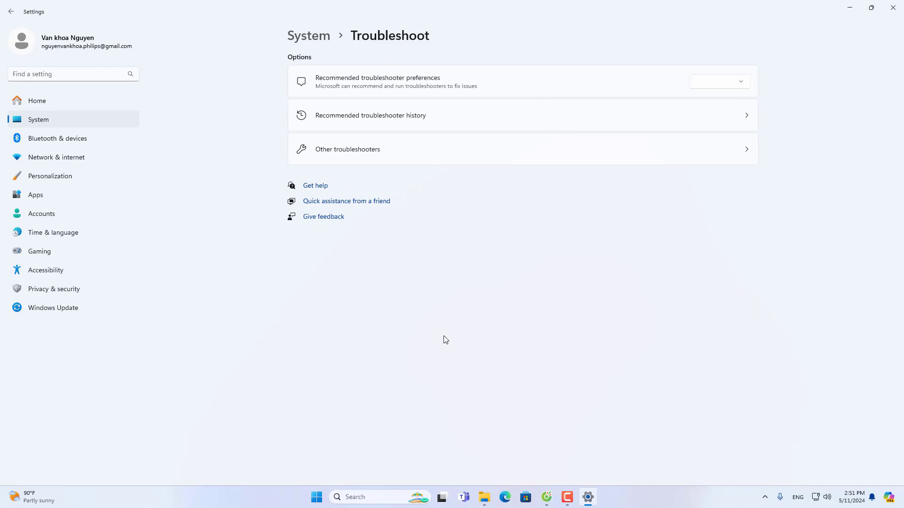
left_click(360, 150)
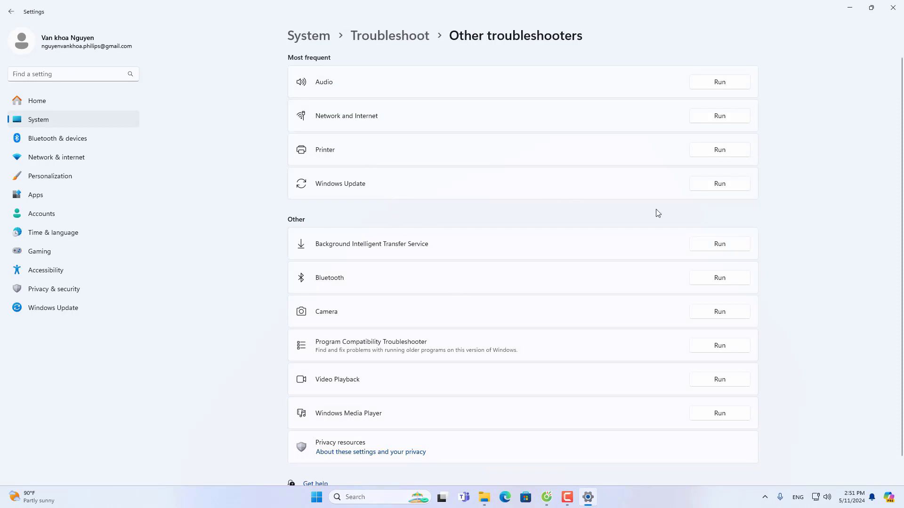
left_click(711, 190)
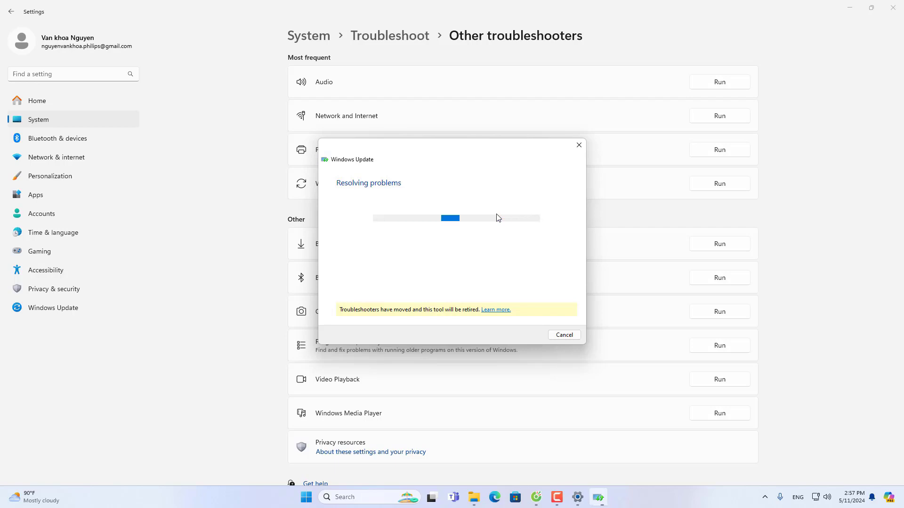
left_click(556, 496)
left_click(854, 460)
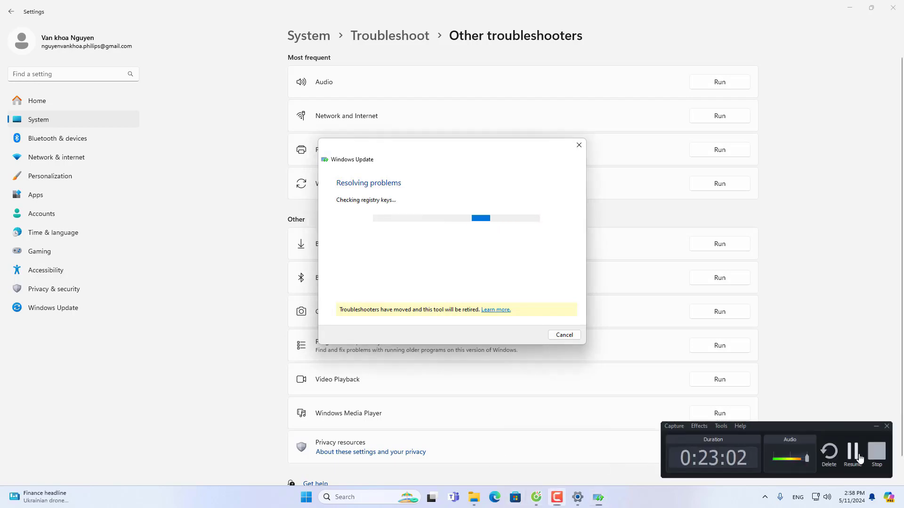
left_click(557, 497)
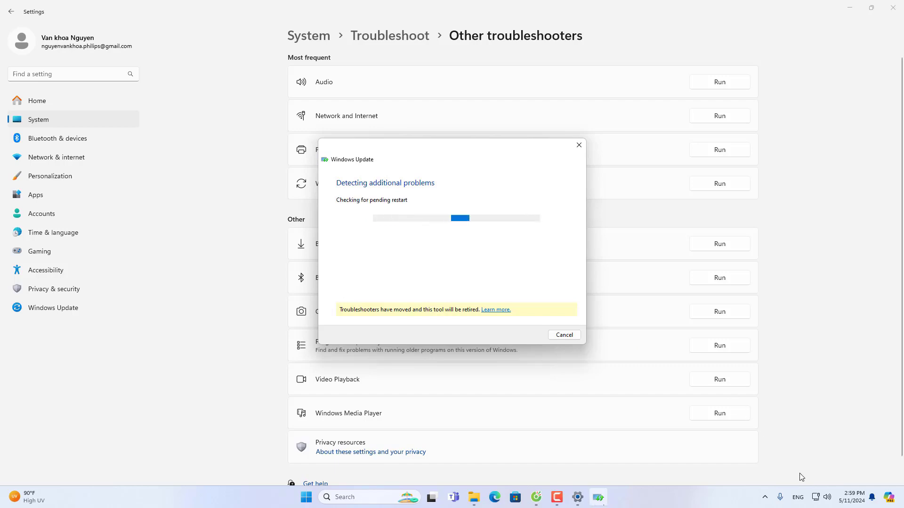
left_click(558, 498)
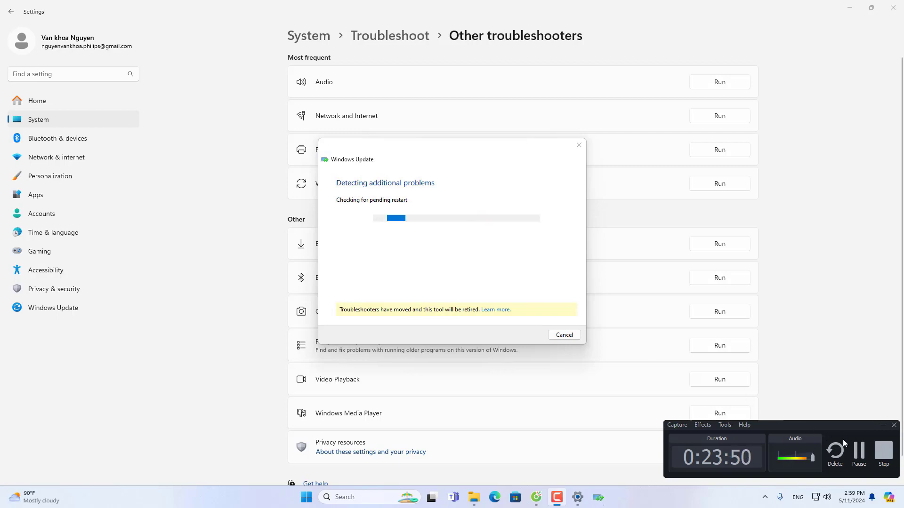
key("super+Down")
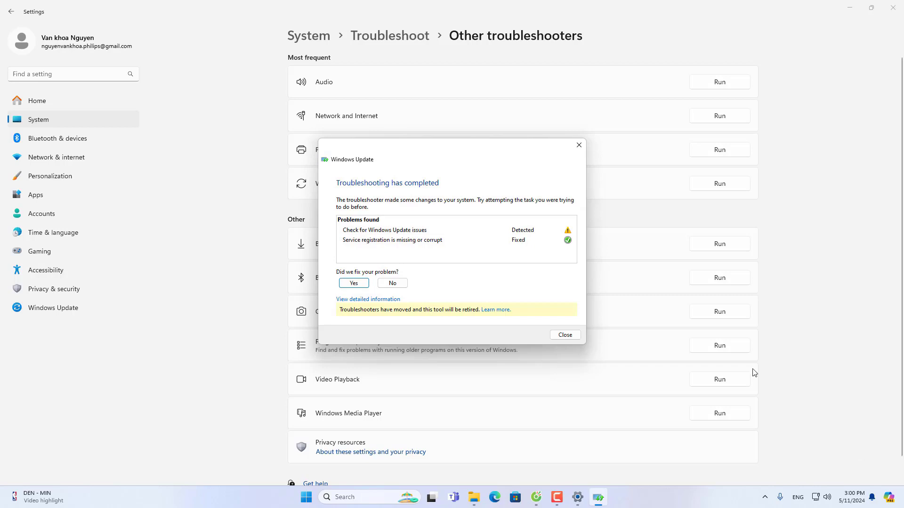
- Finish the Windows Update troubleshooter by answering No to whether the problem was fixed, and open the Windows Update page
left_click(398, 284)
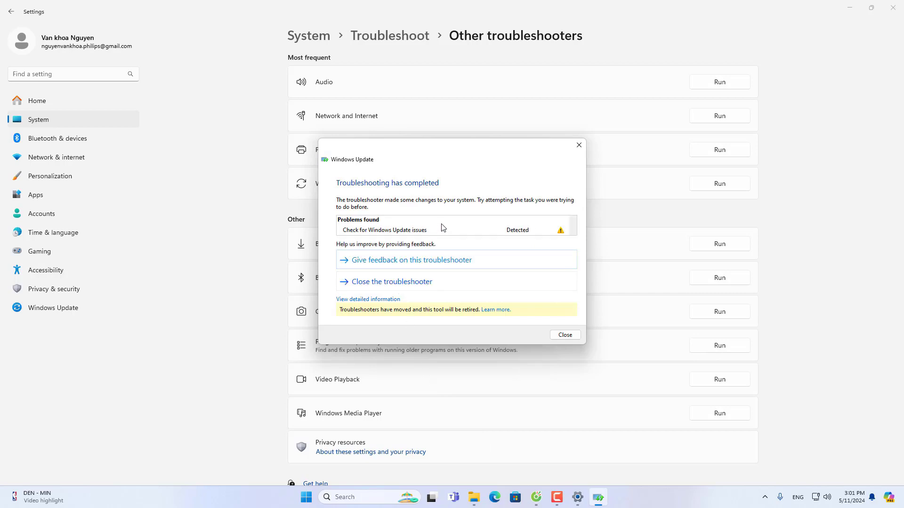
left_click(565, 335)
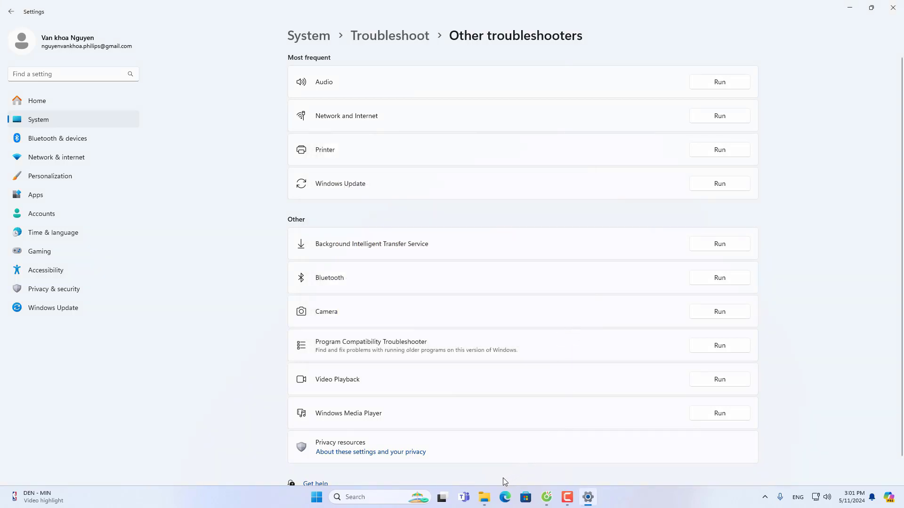
left_click(63, 293)
left_click(73, 311)
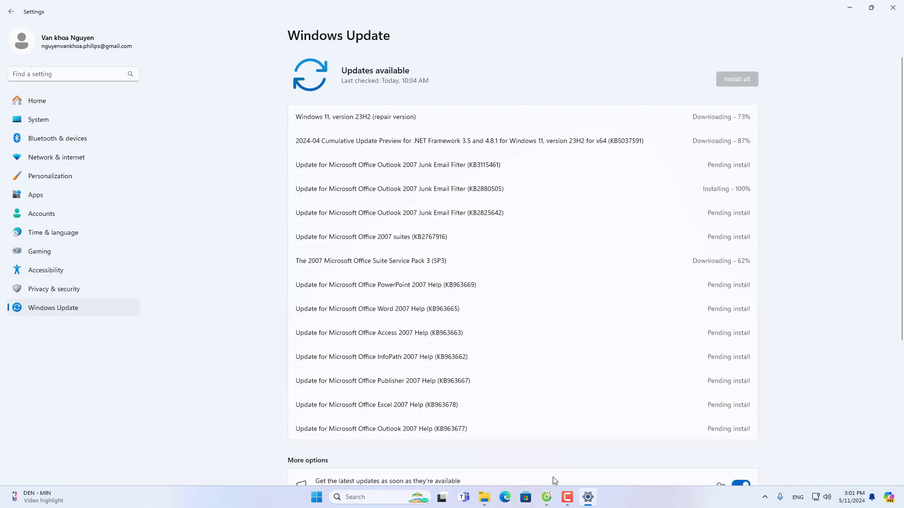
mouse_move(568, 499)
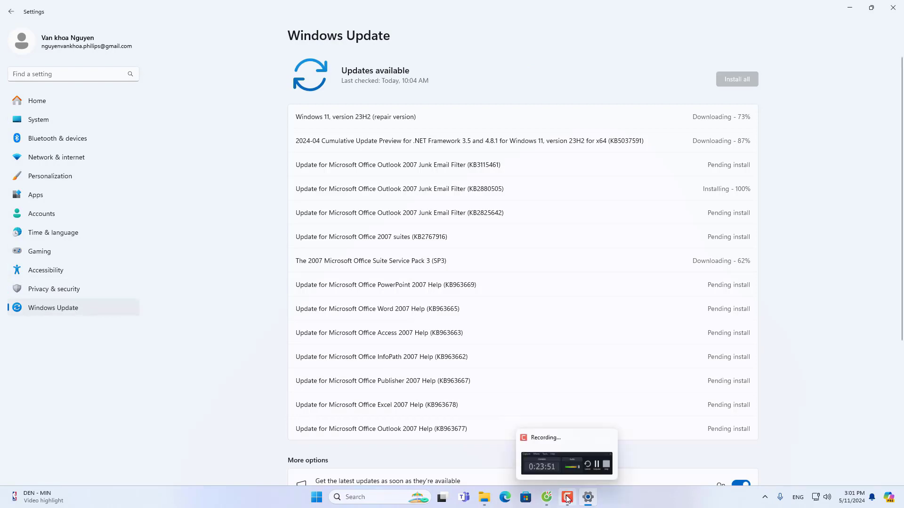
left_click(568, 499)
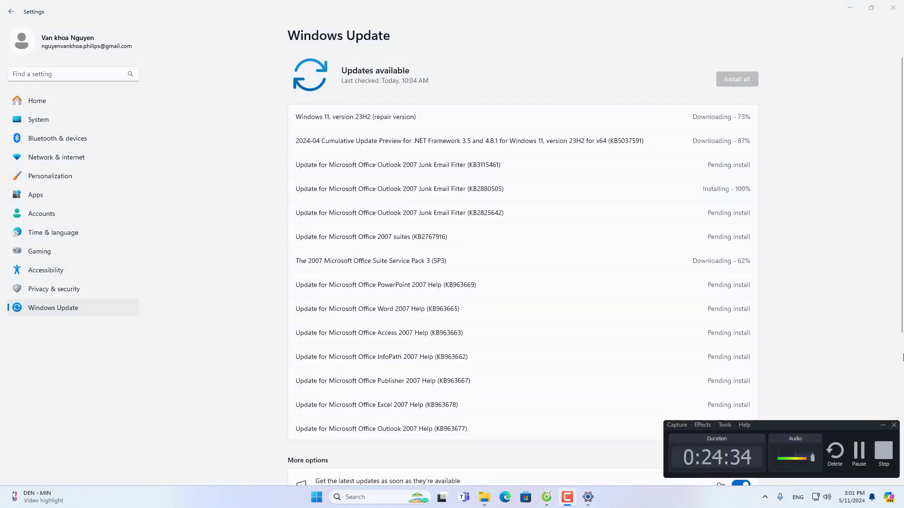
left_click(883, 450)
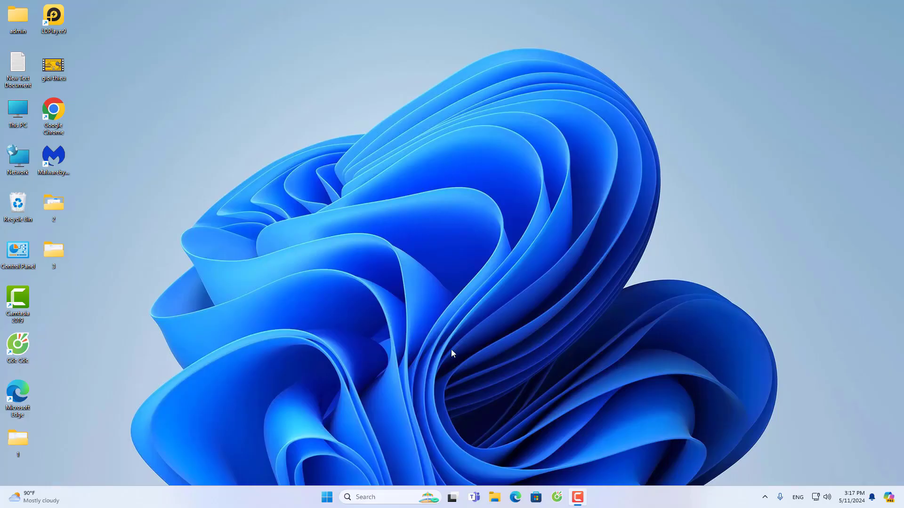
- Check the download and installation status of the pending updates on the Windows Update settings page, and close Settings
left_click(328, 497)
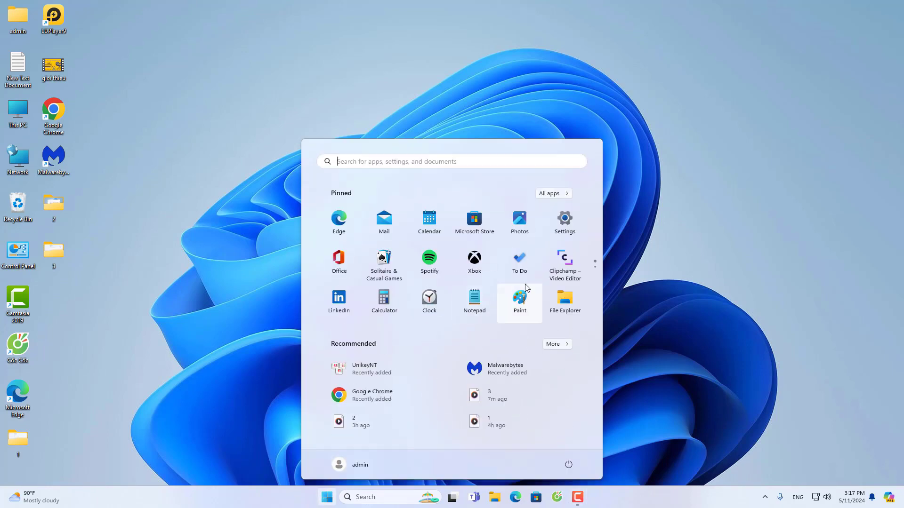
left_click(563, 226)
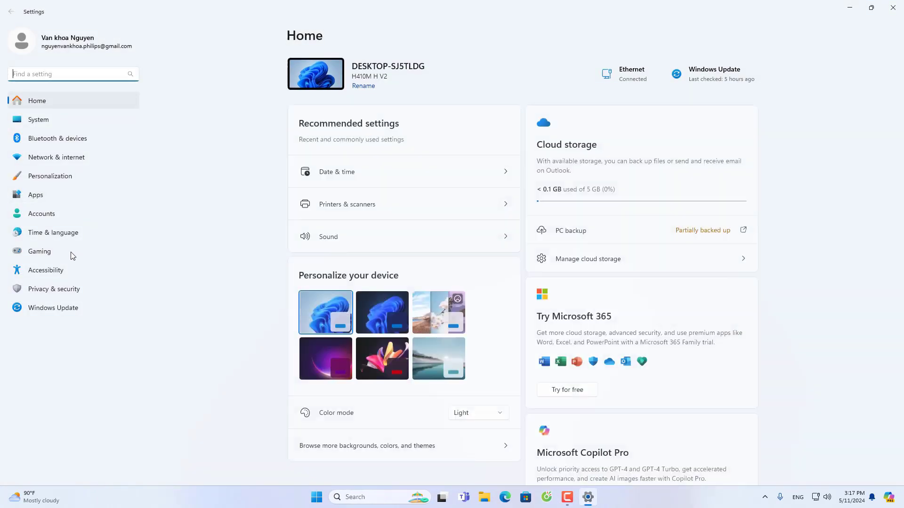
left_click(59, 310)
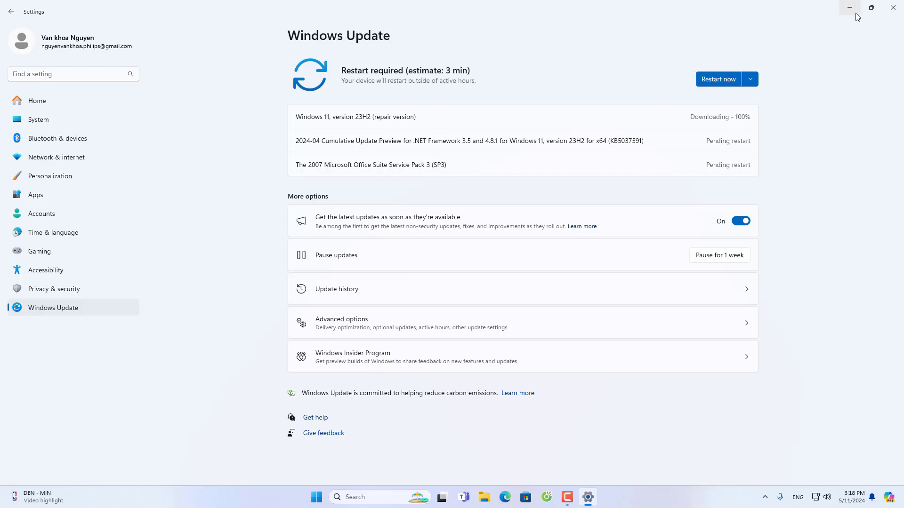
left_click(893, 9)
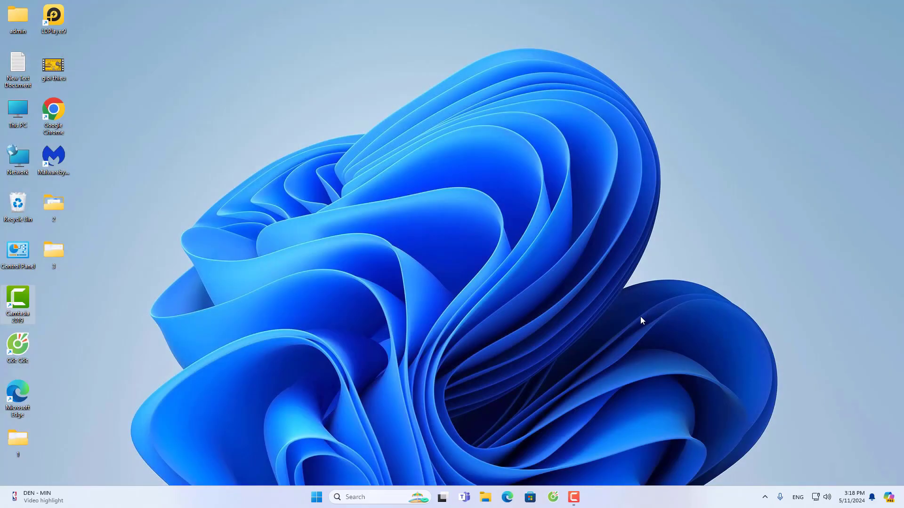
left_click(577, 497)
left_click(884, 452)
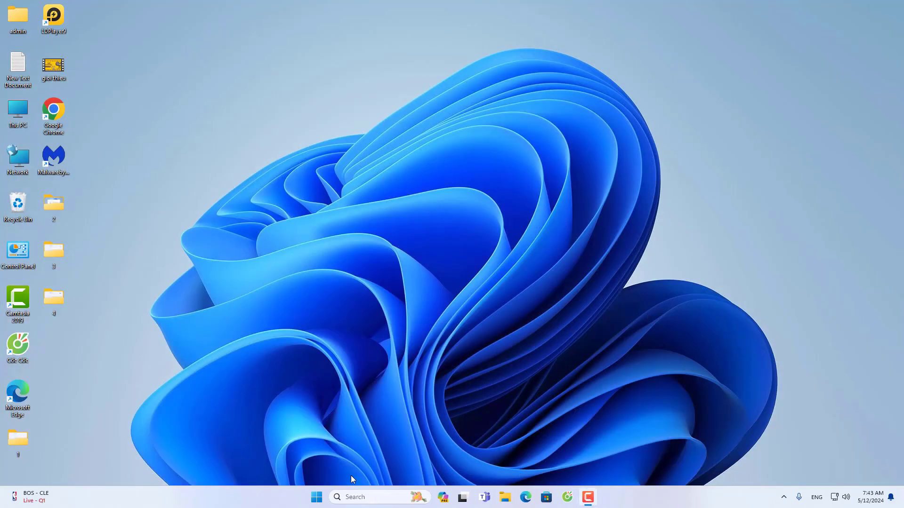
- Start downloading and installing Windows 11 Insider Preview 10.0.26120.470 (ge_release) from the Windows Update settings, and look through the remaining updates
left_click(316, 497)
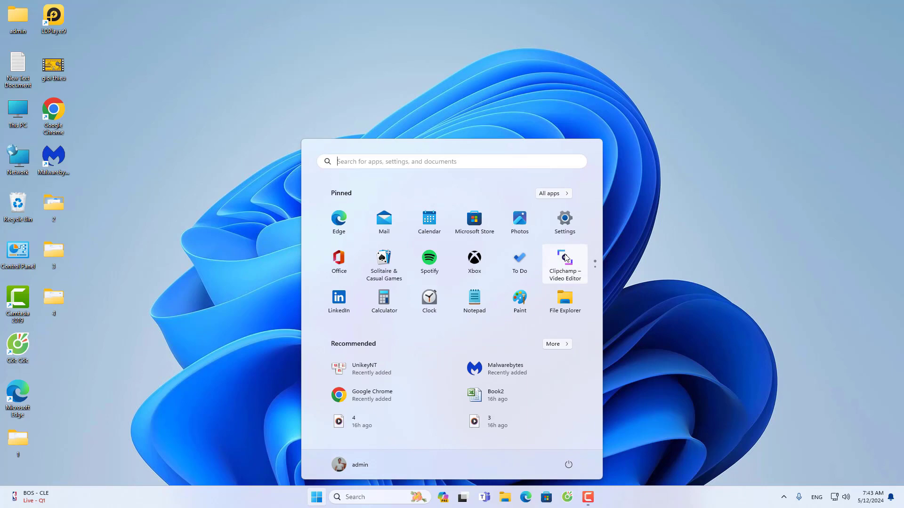
left_click(563, 221)
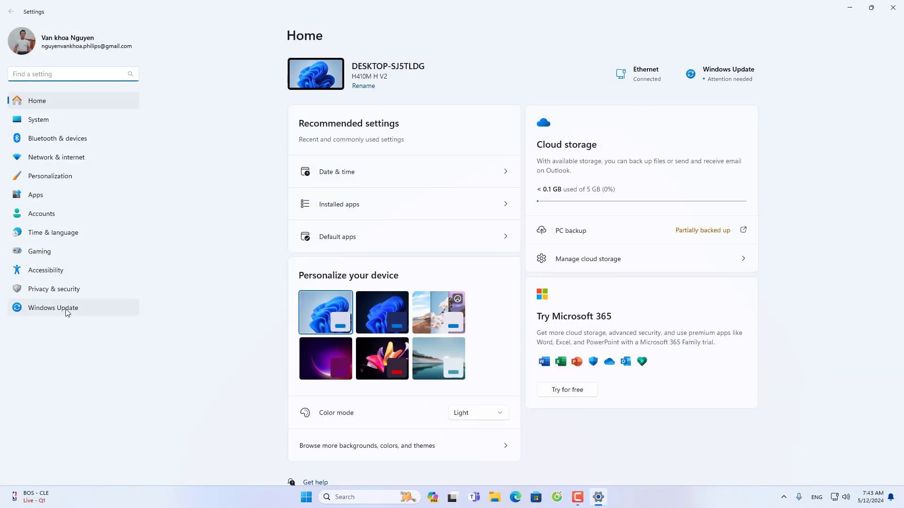
left_click(66, 309)
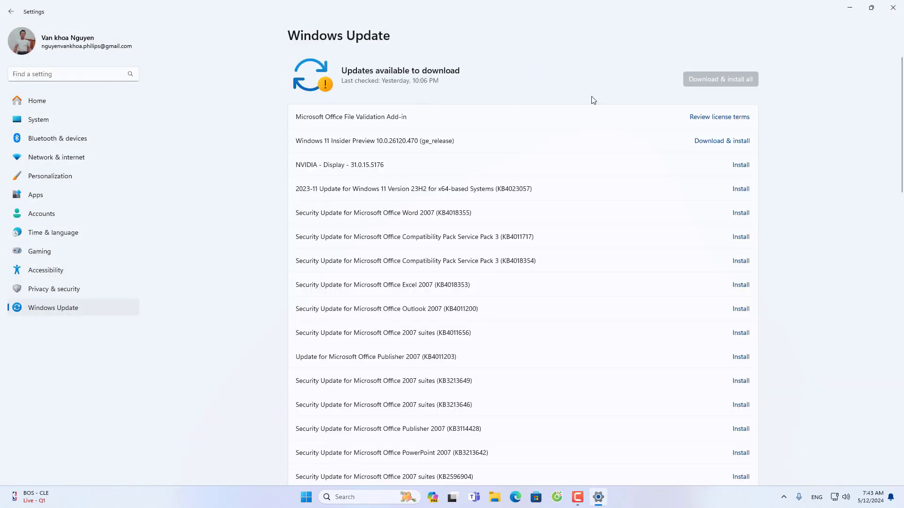
left_click(713, 146)
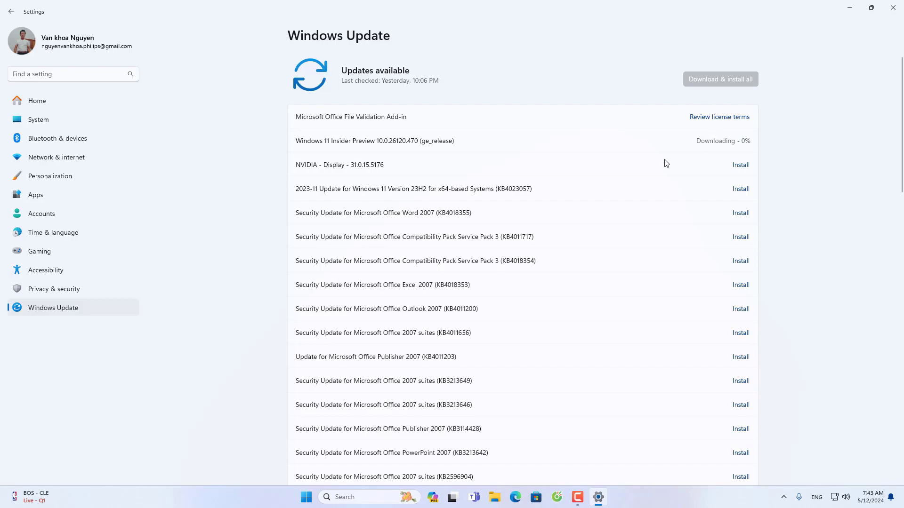
scroll(666, 164, "down", 20)
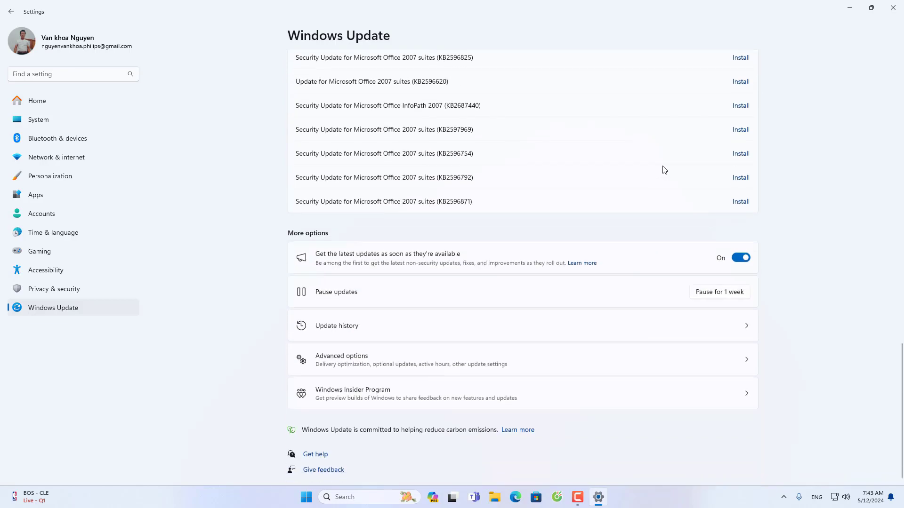
scroll(664, 170, "up", 20)
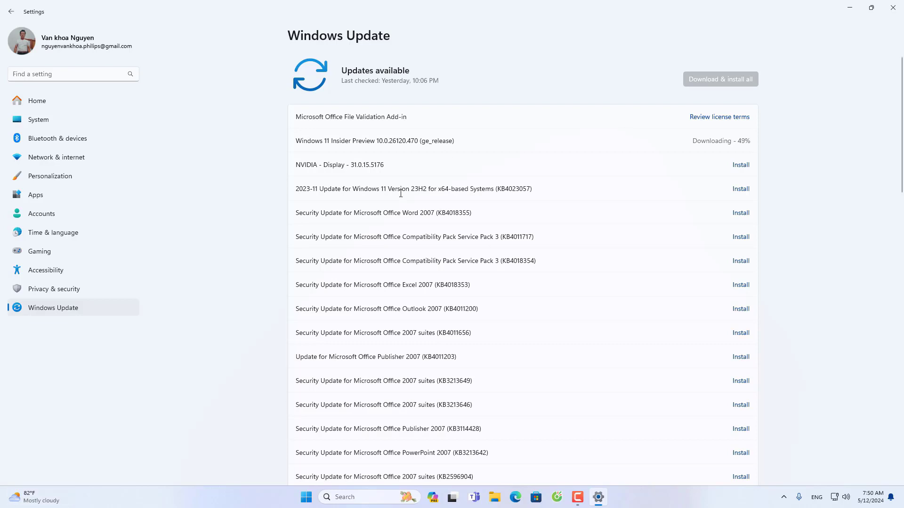
left_click(578, 497)
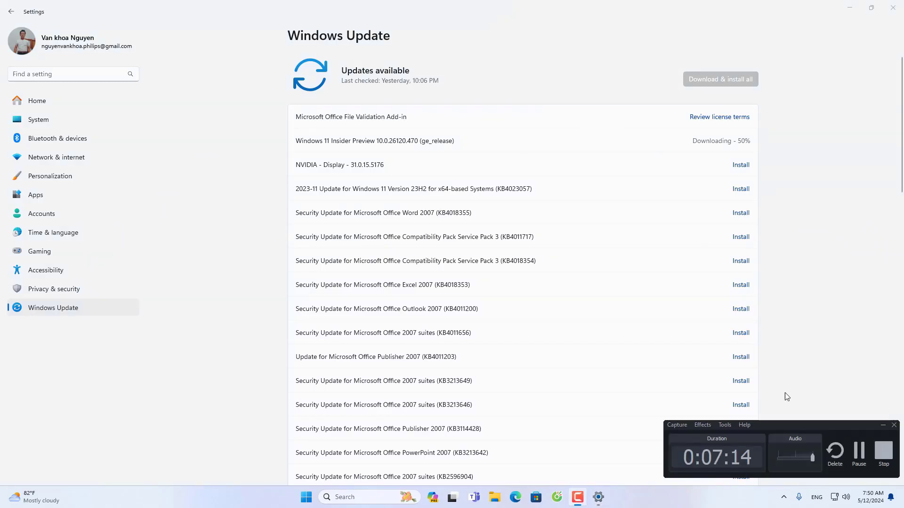
left_click(859, 451)
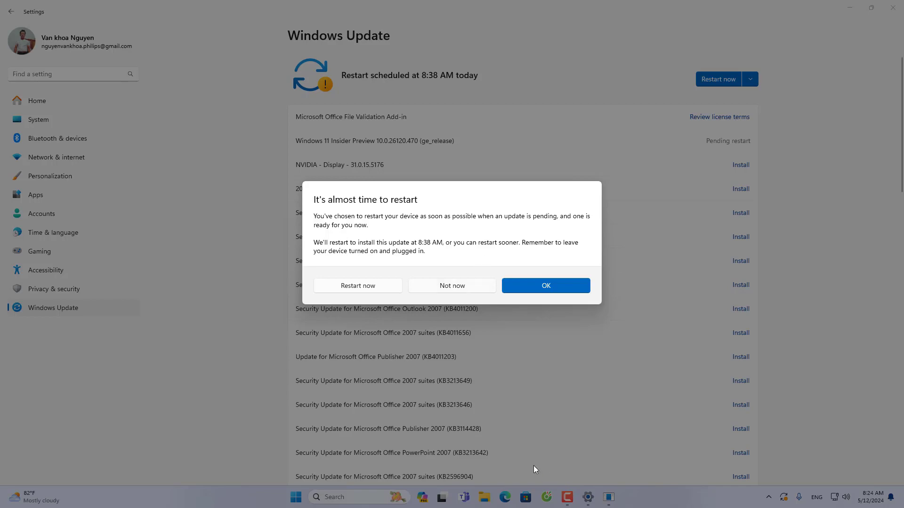
- Dismiss the update restart reminder by choosing Not now
left_click(471, 289)
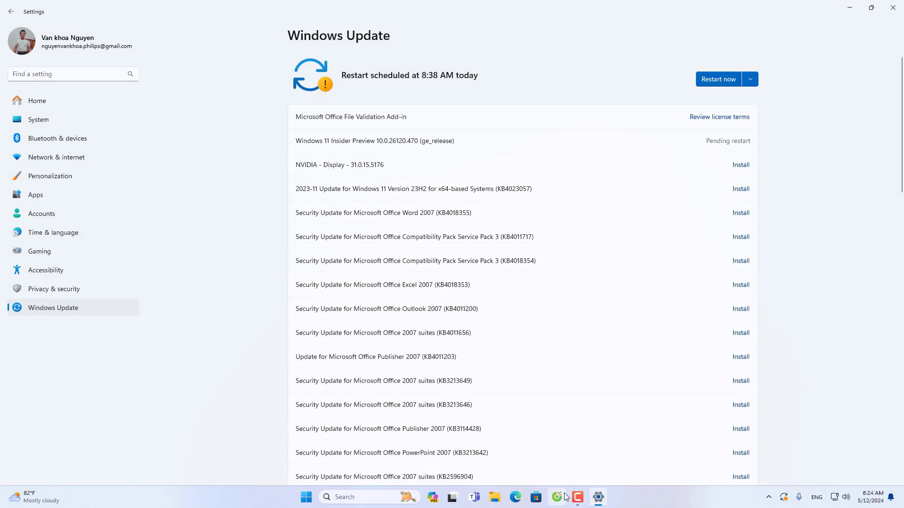
left_click(578, 498)
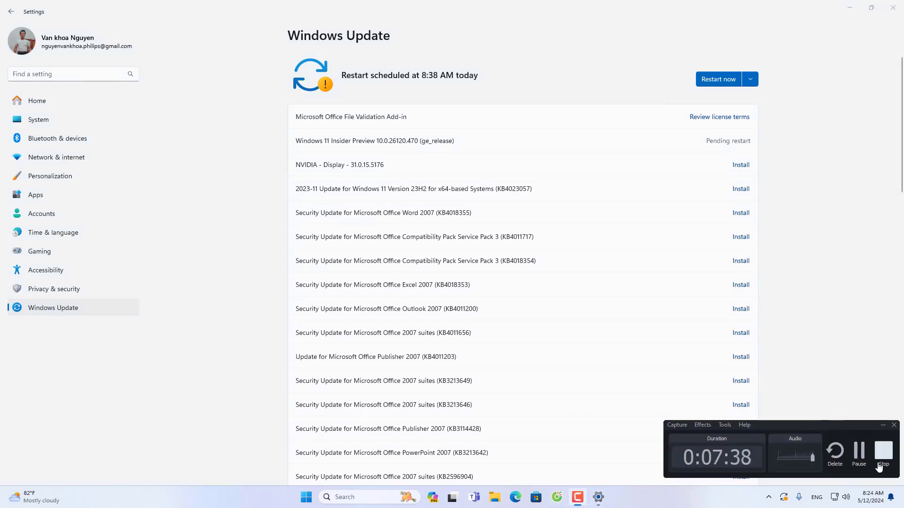